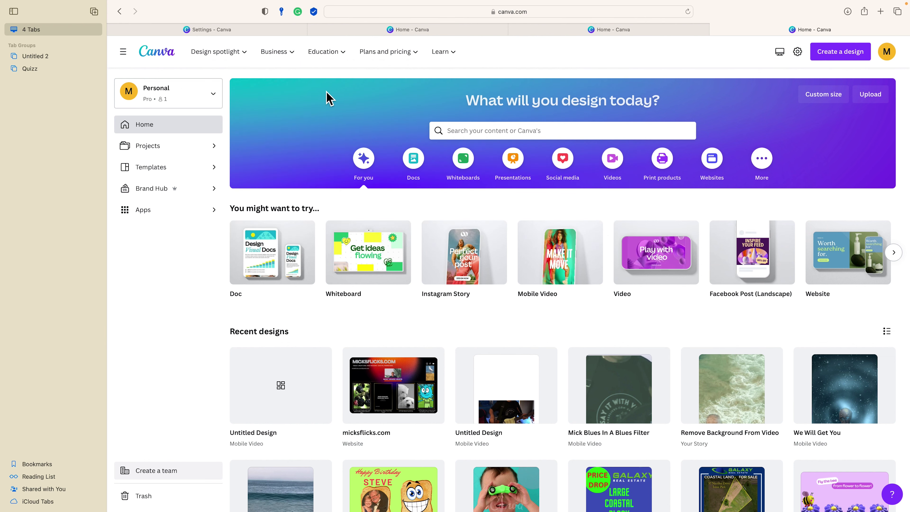
Create a blank Mobile Video design and show the Videos tab of Uploads
mouse_move(554, 252)
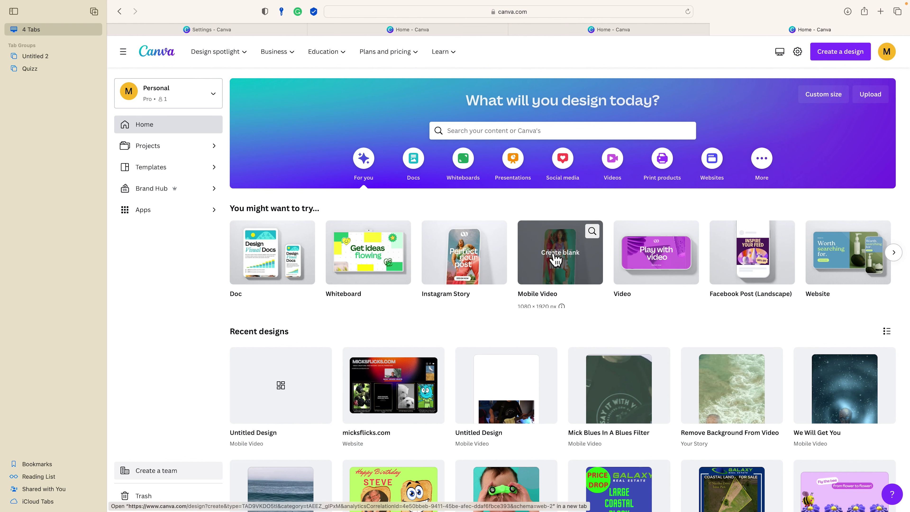
click(554, 253)
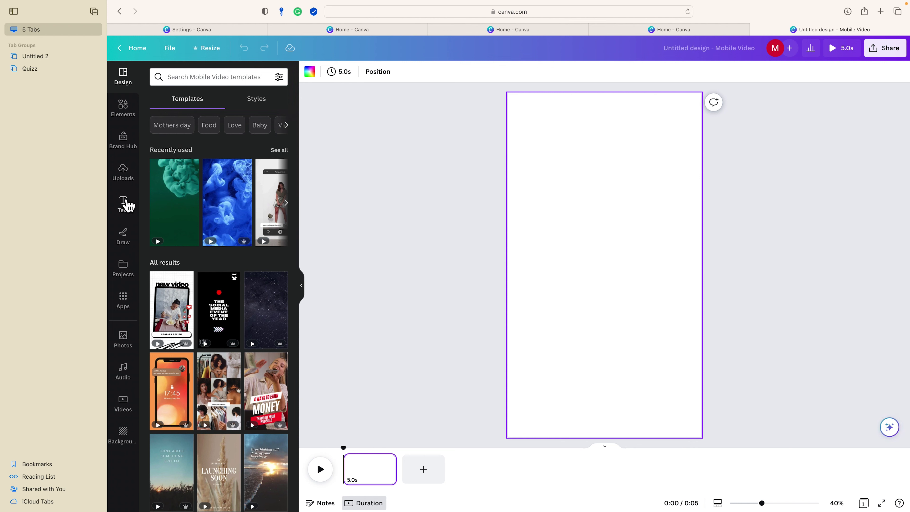
click(128, 175)
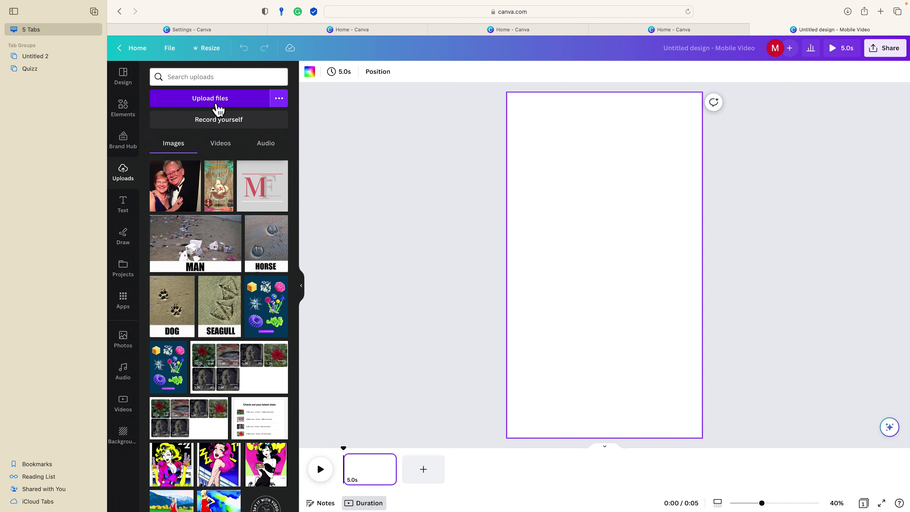
click(226, 151)
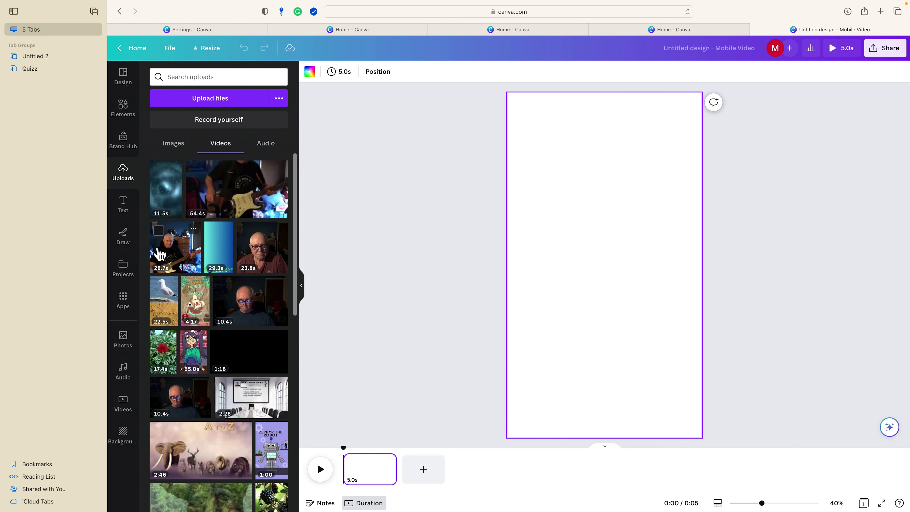
Add the 54.4s guitar video to the page and preview its playback
click(225, 192)
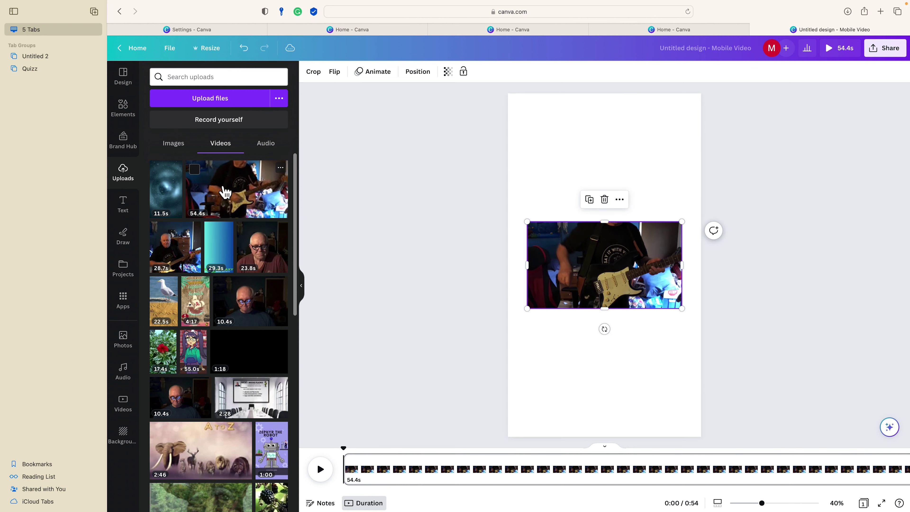
click(606, 275)
click(606, 275)
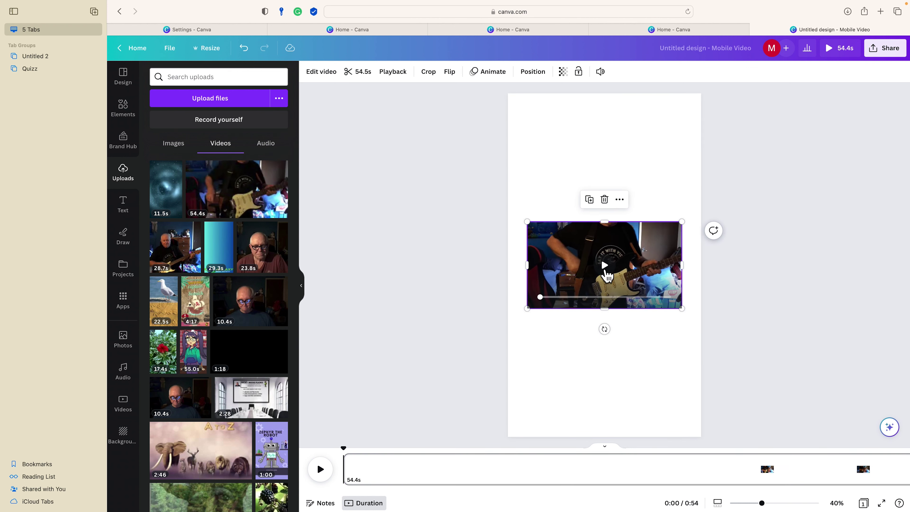
click(612, 274)
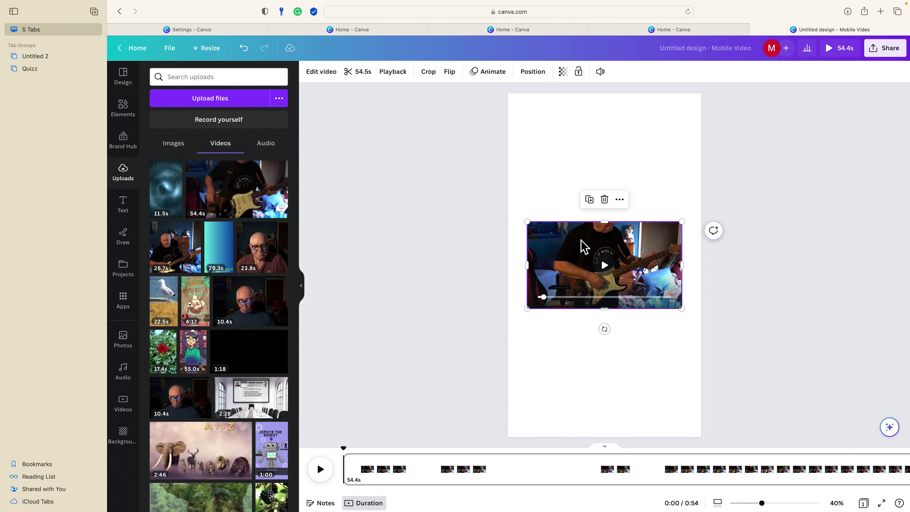
Cut out the guitarist using Background Remover from the clip's Edit video tools
click(322, 72)
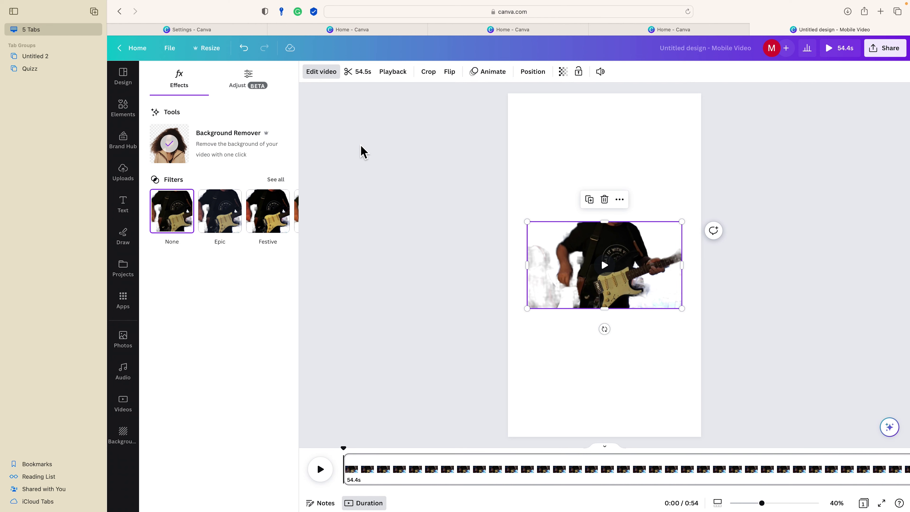
mouse_move(544, 260)
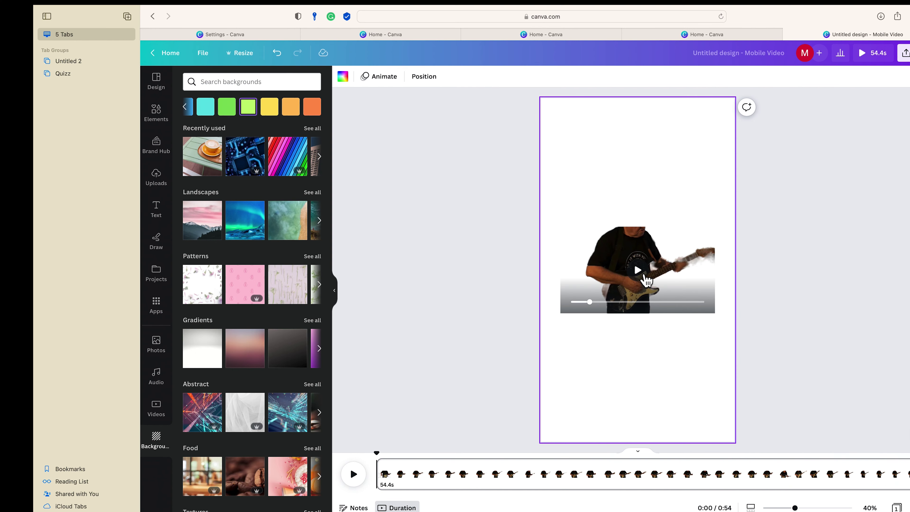
Stretch the cut-out guitar clip taller and reposition it to fill most of the page height
click(606, 229)
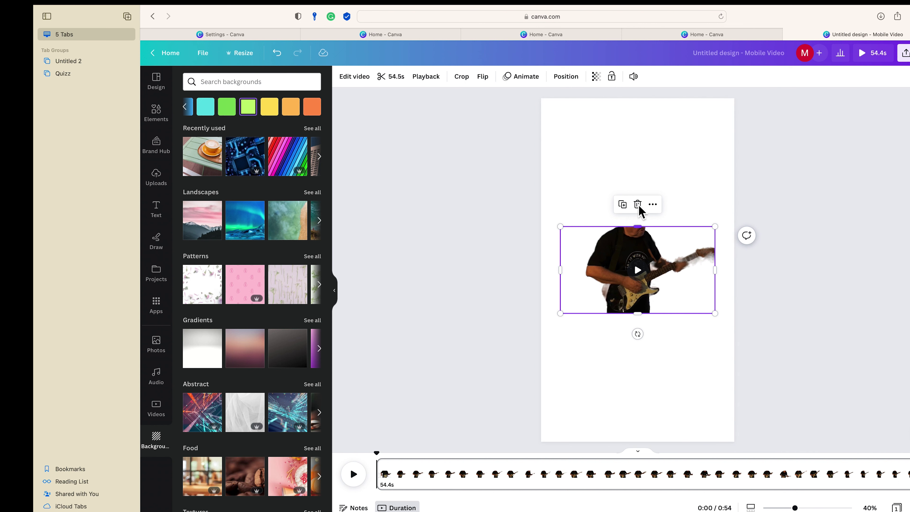
drag(637, 227, 638, 163)
drag(659, 305, 632, 451)
drag(635, 256, 636, 206)
drag(637, 285, 635, 239)
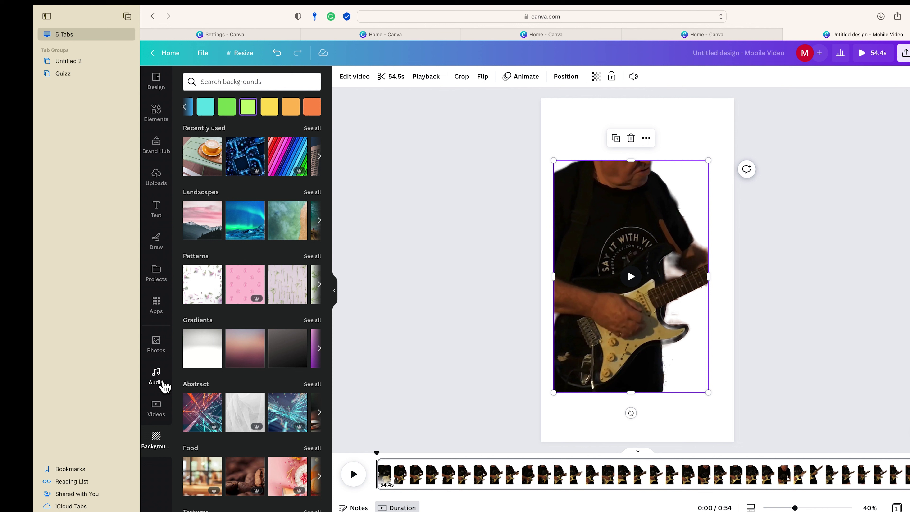
Search the stock Videos library for 'beach waves'
click(159, 408)
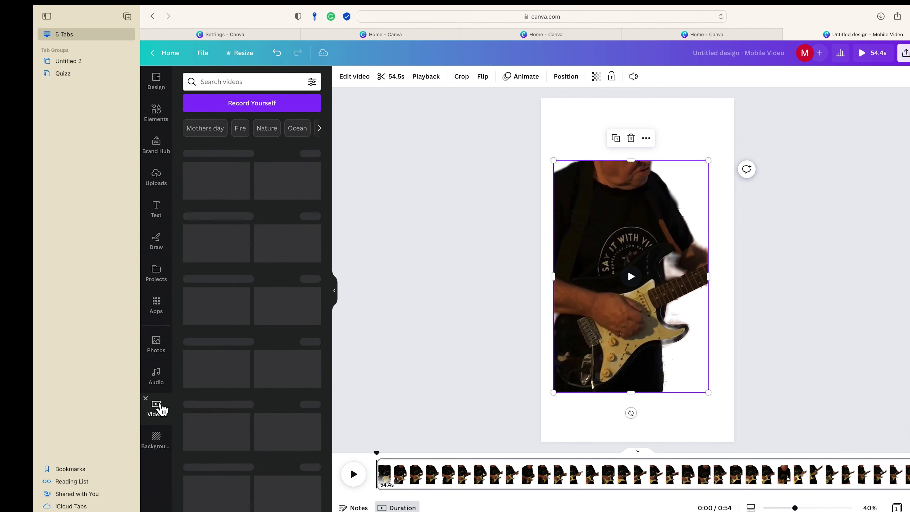
click(208, 81)
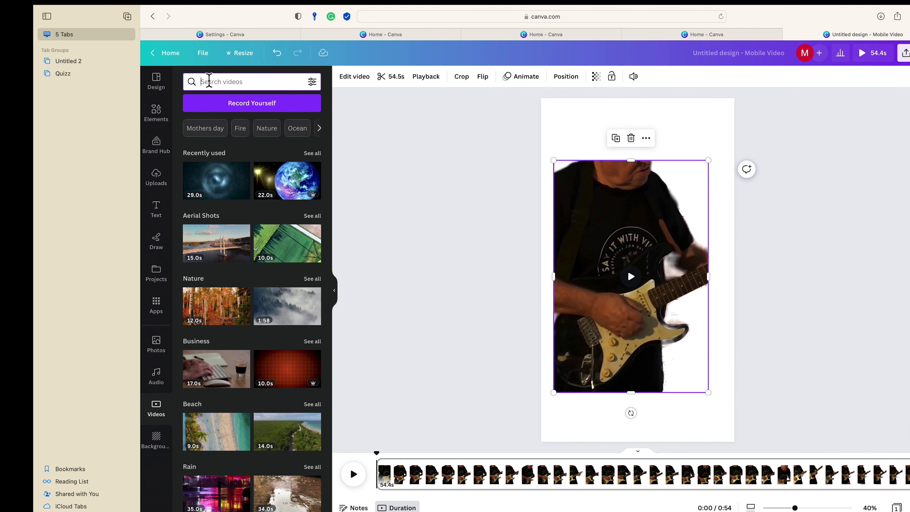
text(beac)
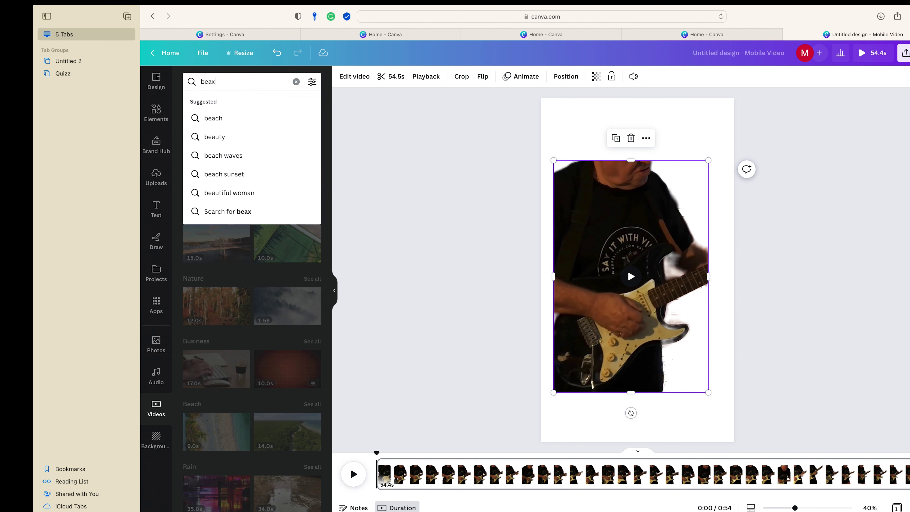
text(h)
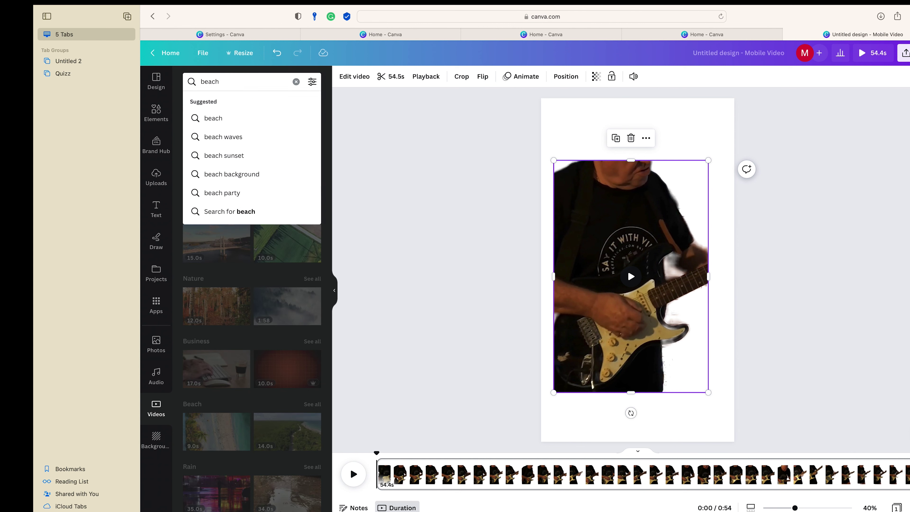
click(225, 138)
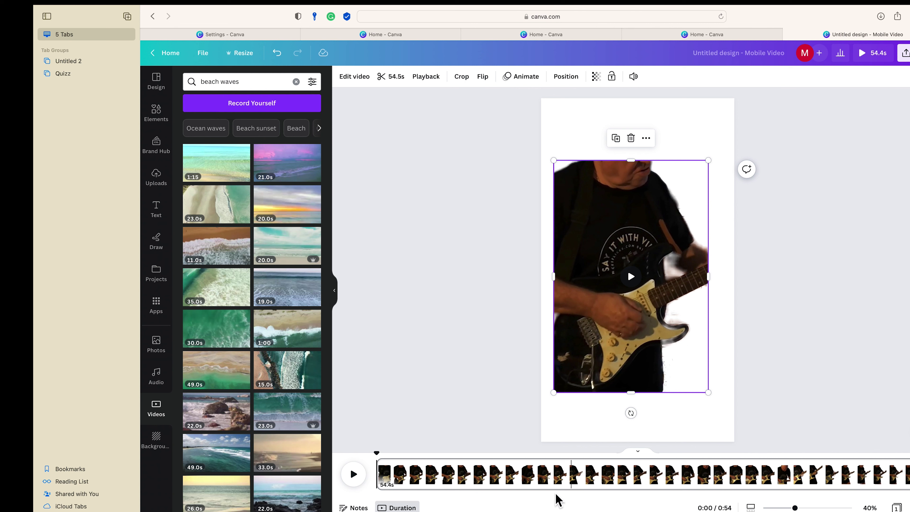
scroll(683, 470, right, 5)
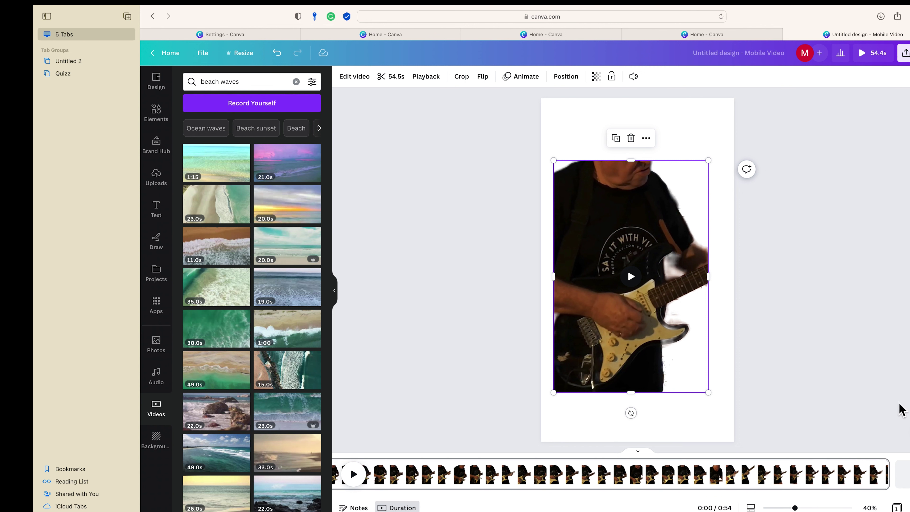
Trim the guitar clip from 54.4s to 32.0s, previewing the ending to check the cut
drag(891, 469, 621, 491)
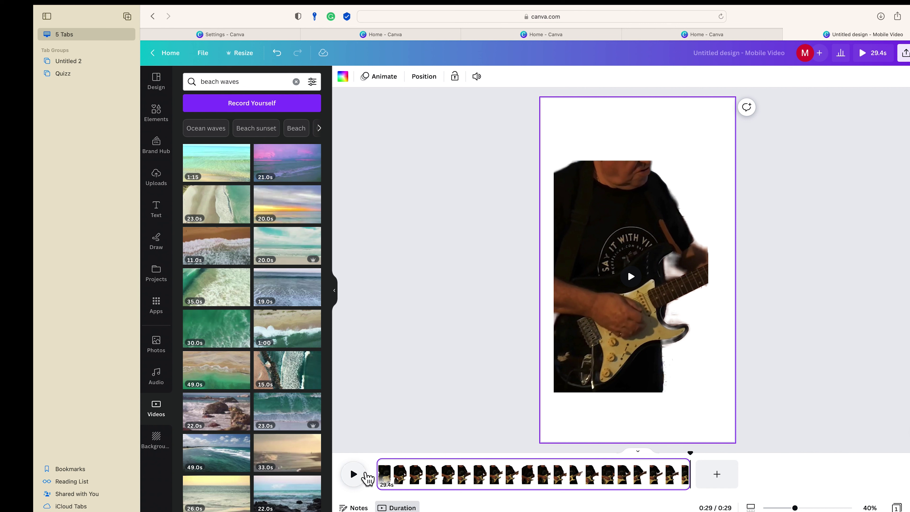
drag(690, 453, 673, 464)
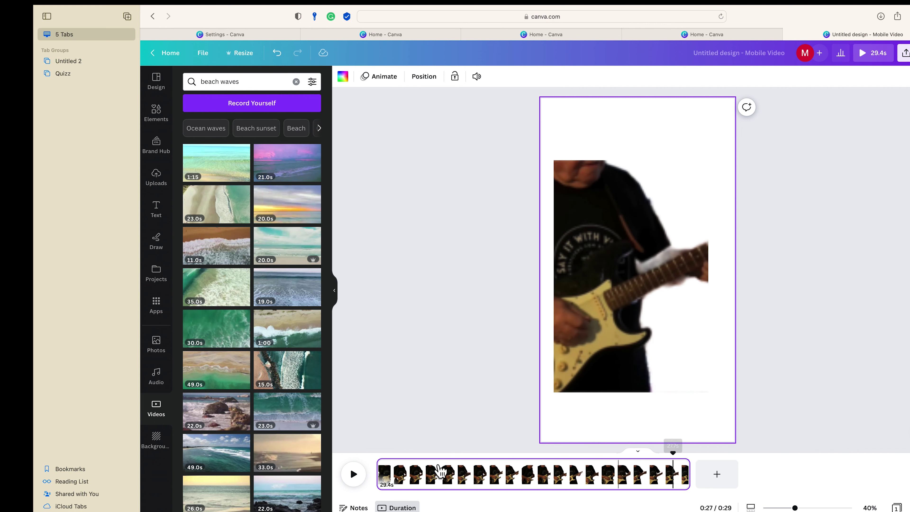
click(355, 476)
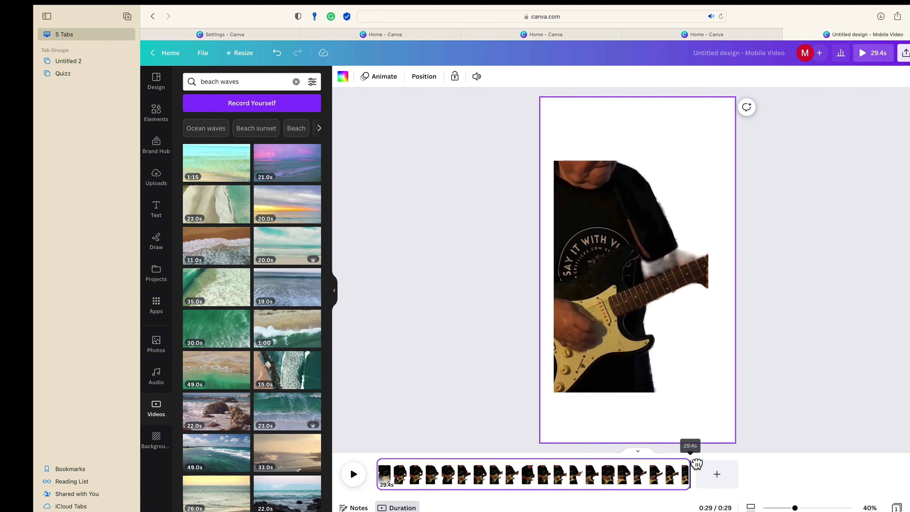
drag(695, 464, 661, 466)
click(354, 475)
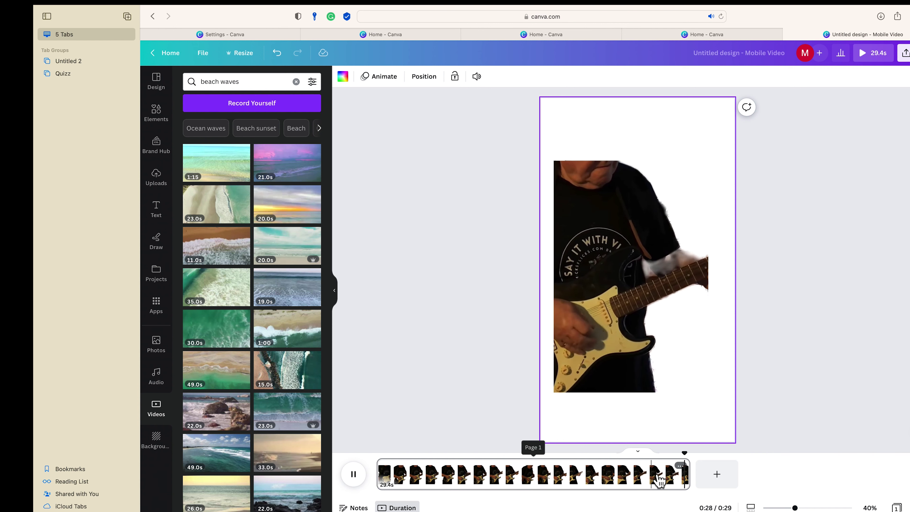
drag(695, 474, 718, 474)
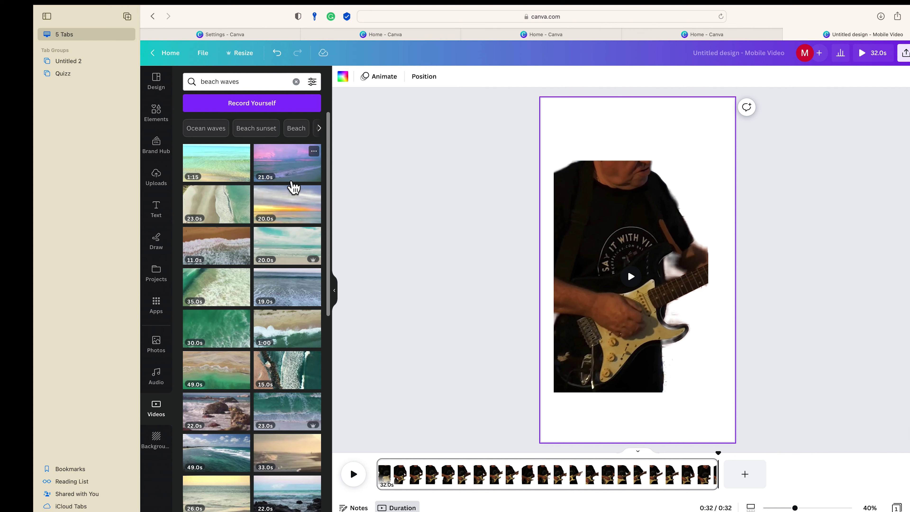
Scroll the beach waves results and add the 30.0s beach clip to the page
scroll(278, 306, down, 5)
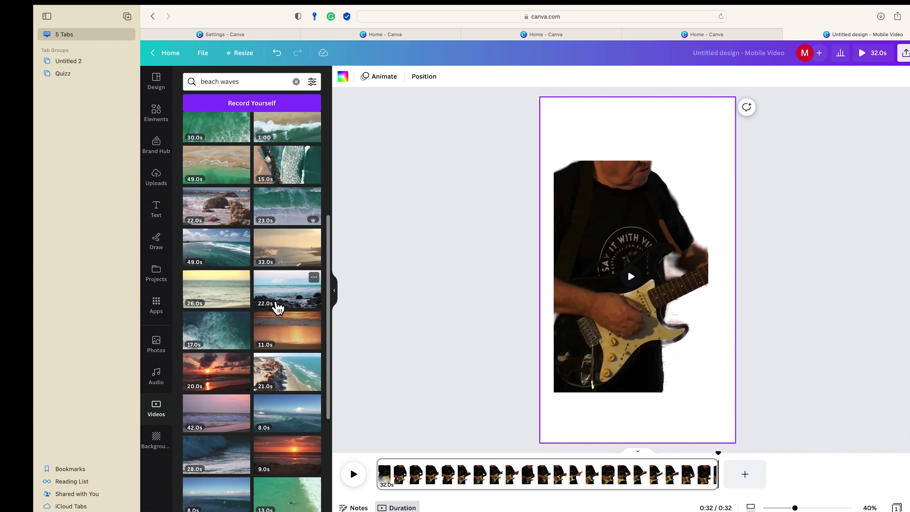
scroll(278, 307, down, 6)
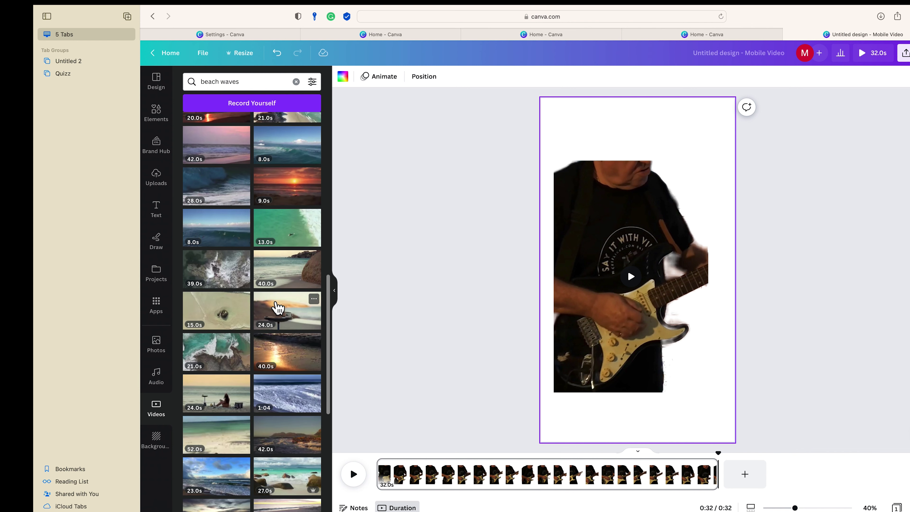
scroll(277, 307, down, 2)
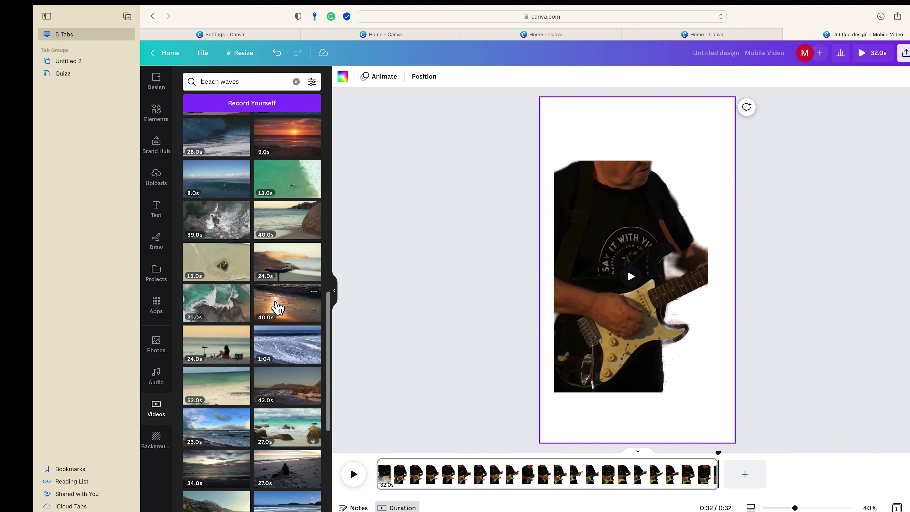
scroll(278, 307, down, 1)
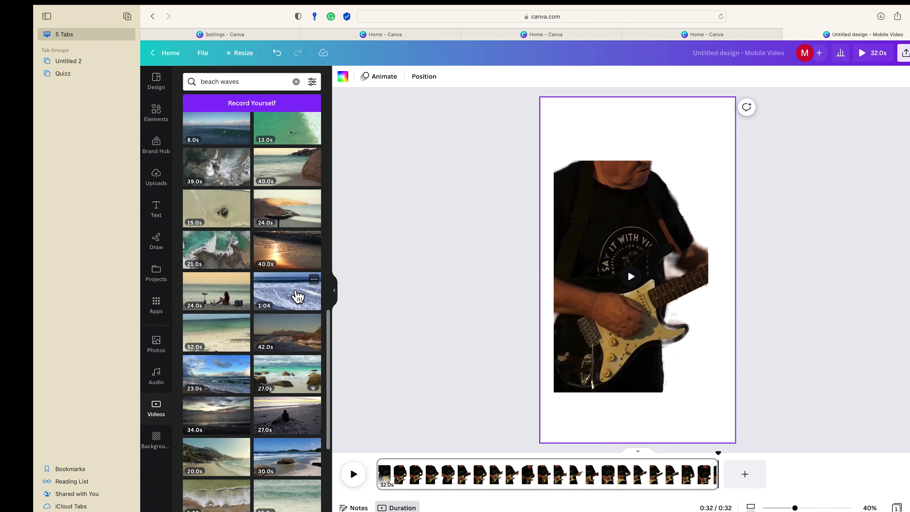
click(284, 458)
scroll(287, 461, up, 2)
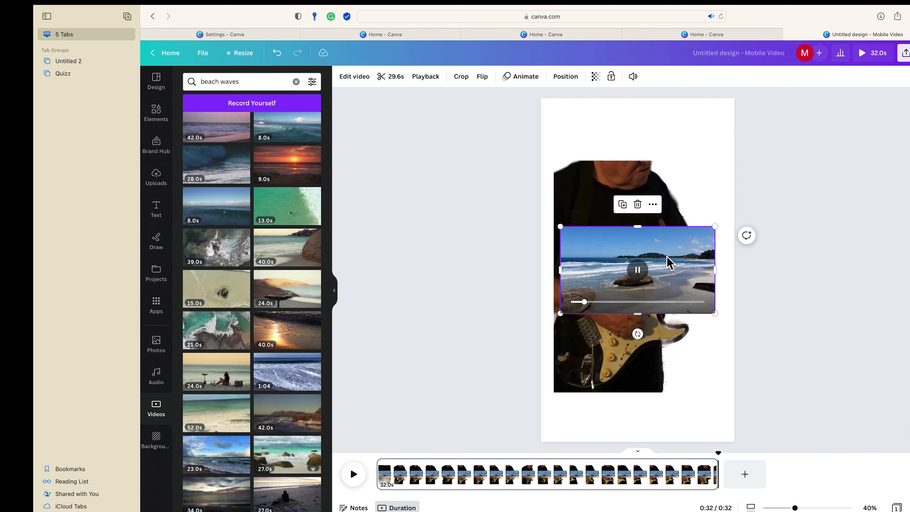
Set the beach clip as the page background and nudge the guitarist video lower
right_click(667, 258)
click(724, 476)
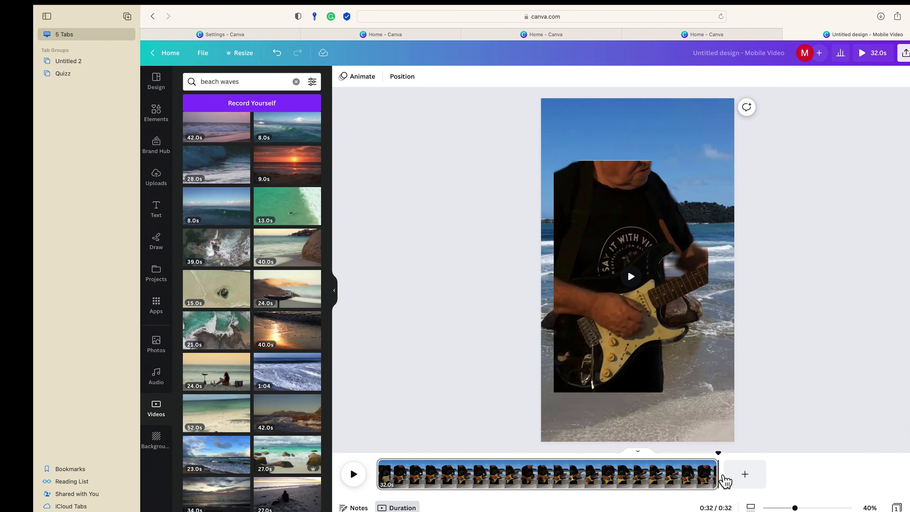
click(613, 263)
drag(613, 263, 612, 279)
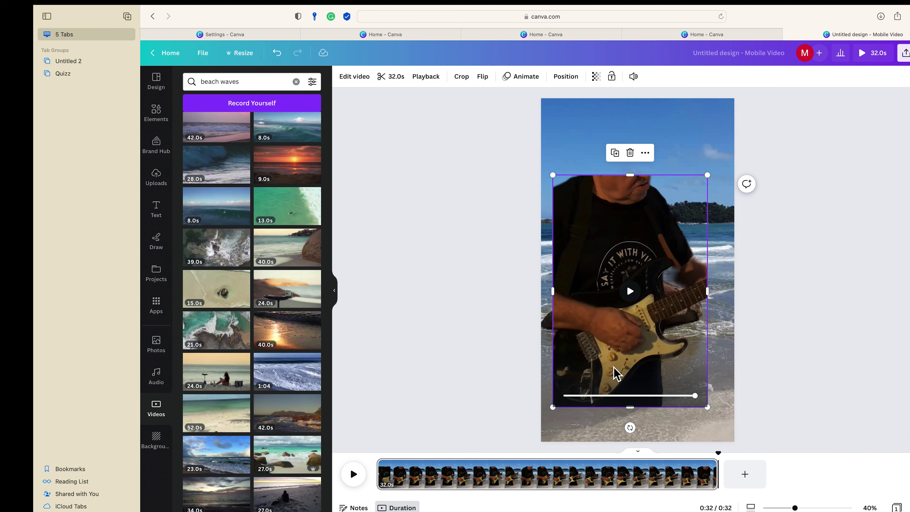
Enlarge the guitarist video and move it down-left so it reaches the page's bottom edge
click(451, 433)
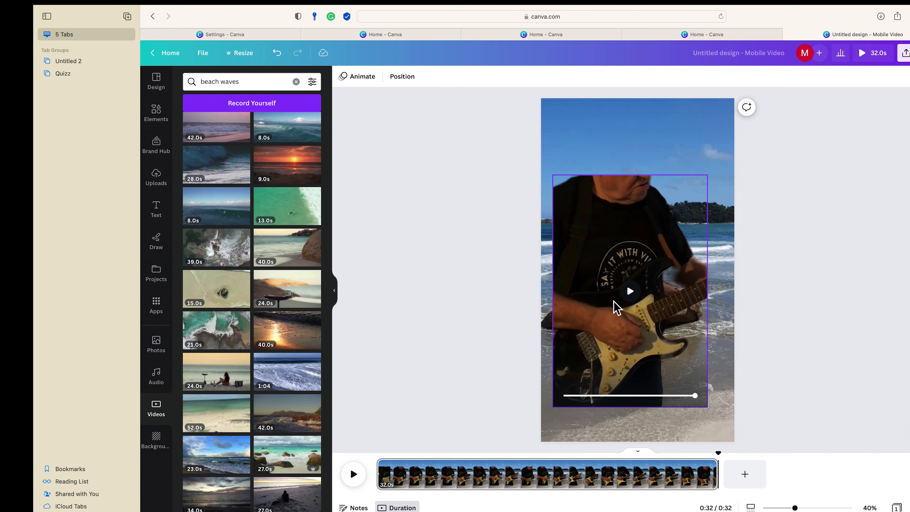
click(641, 300)
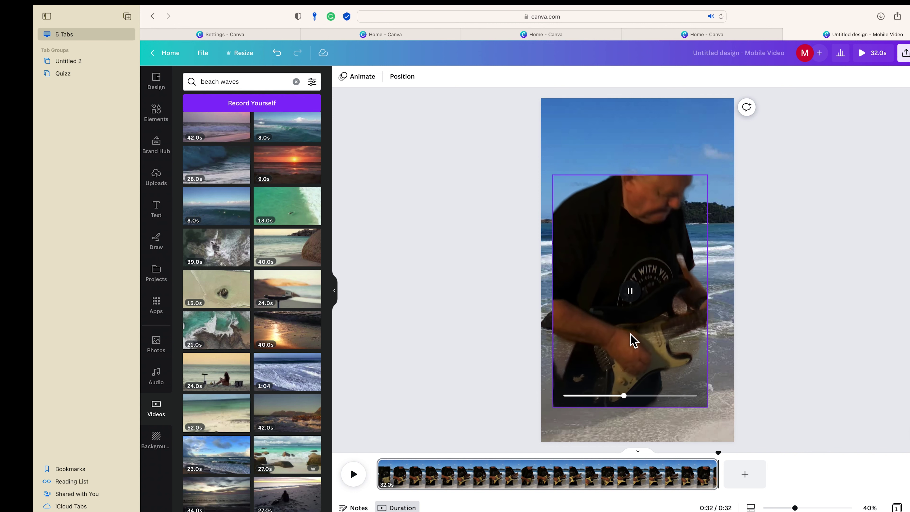
drag(623, 257, 612, 291)
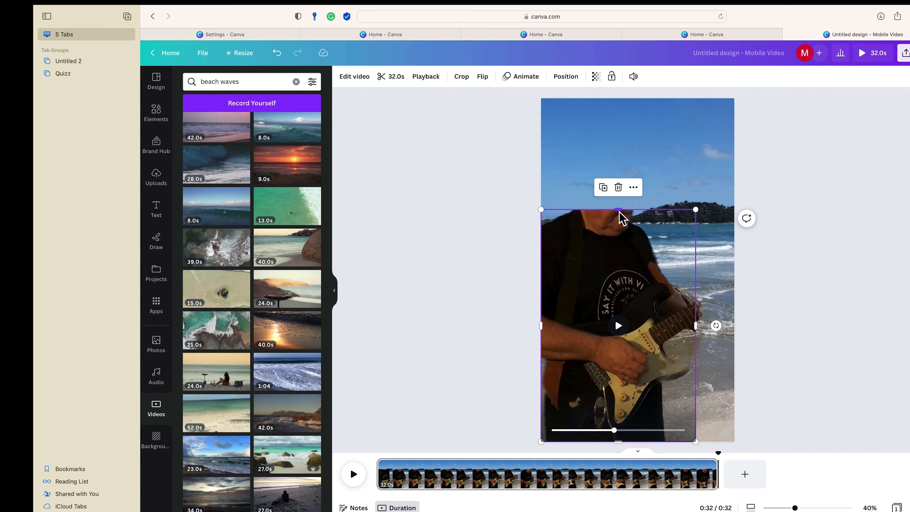
drag(619, 211, 630, 169)
mouse_move(618, 244)
mouse_down()
mouse_move(630, 247)
mouse_move(617, 247)
mouse_up()
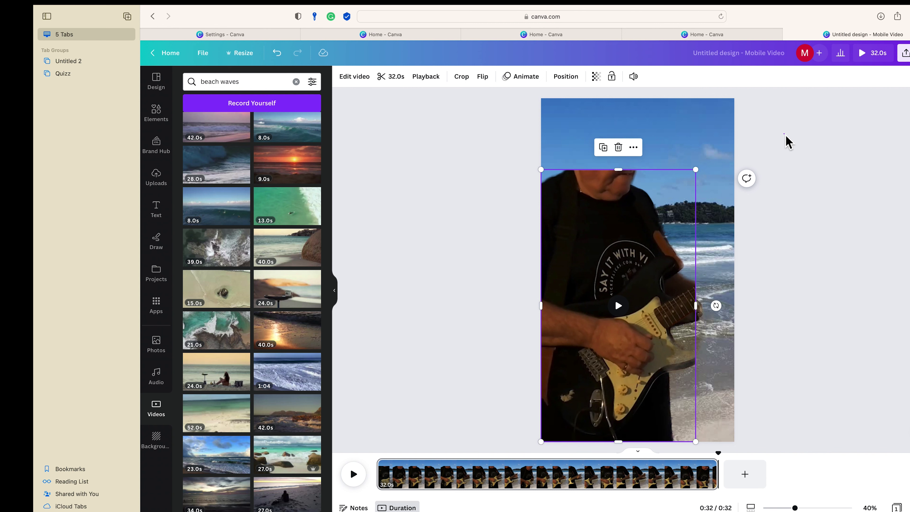
click(789, 141)
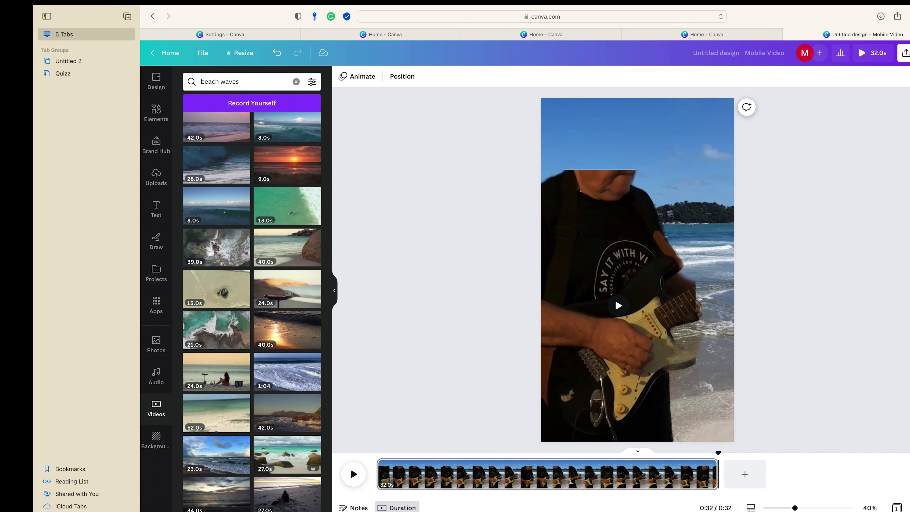
Retitle the design 'background video guitar beach'
click(904, 52)
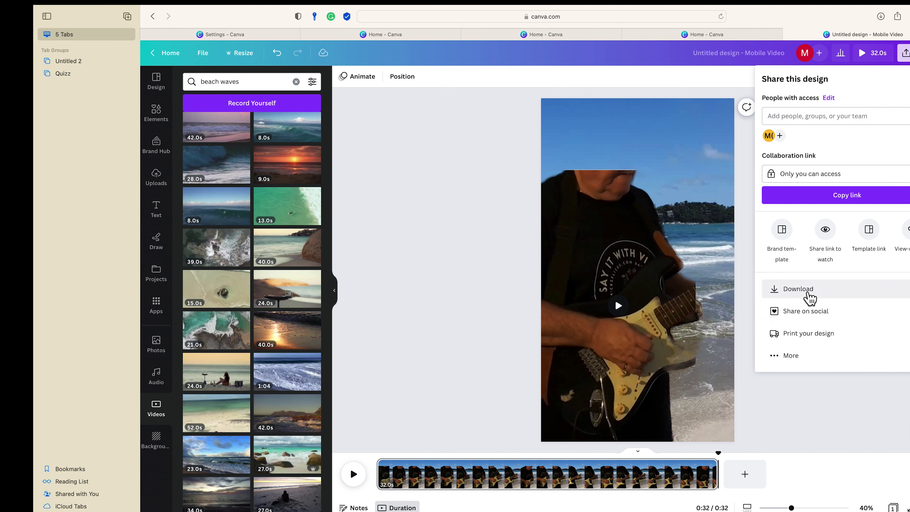
click(809, 294)
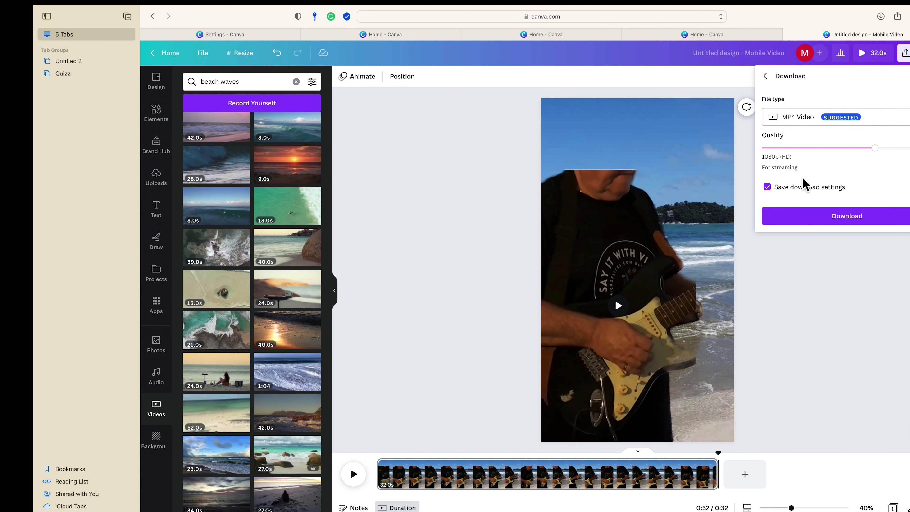
click(749, 59)
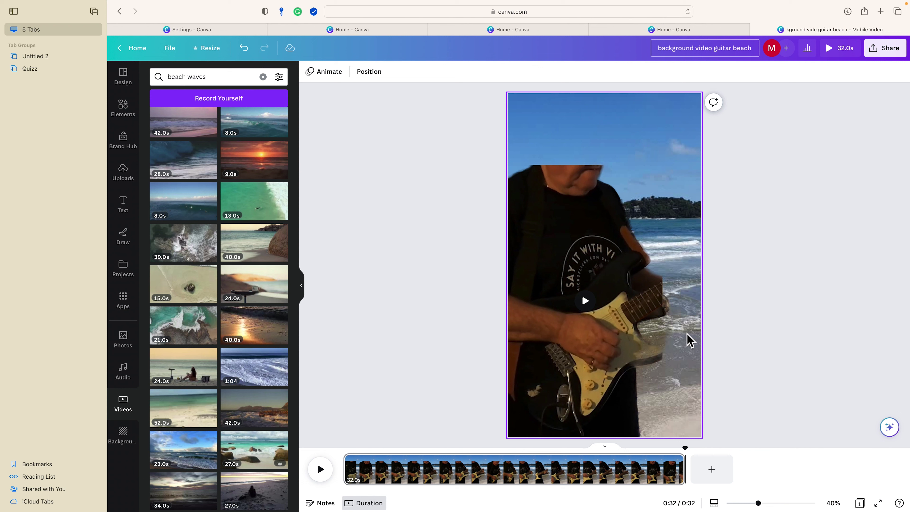
Download the design as an MP4 Video at 1080p from Share > Download
click(892, 50)
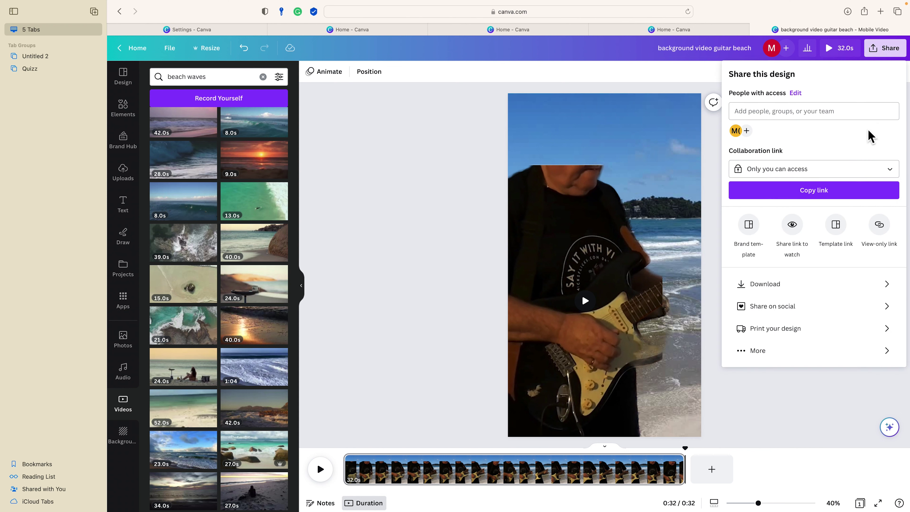
click(770, 285)
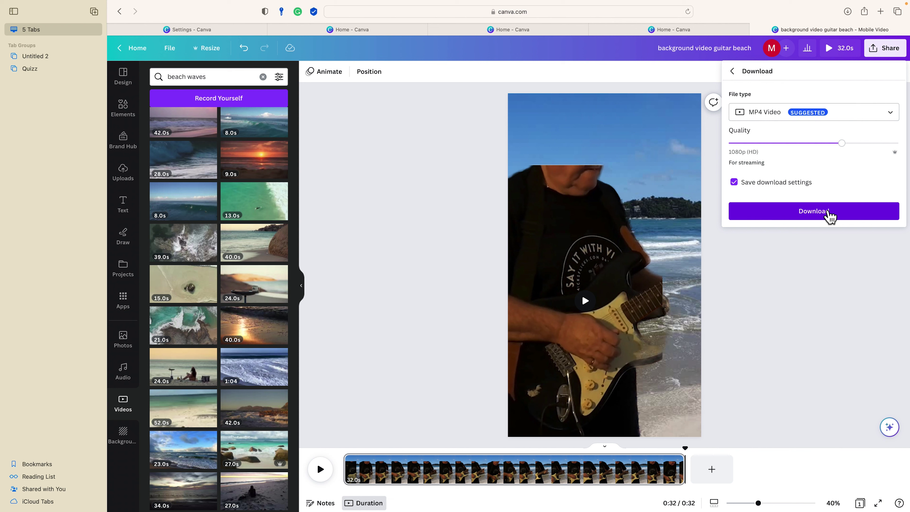
click(813, 211)
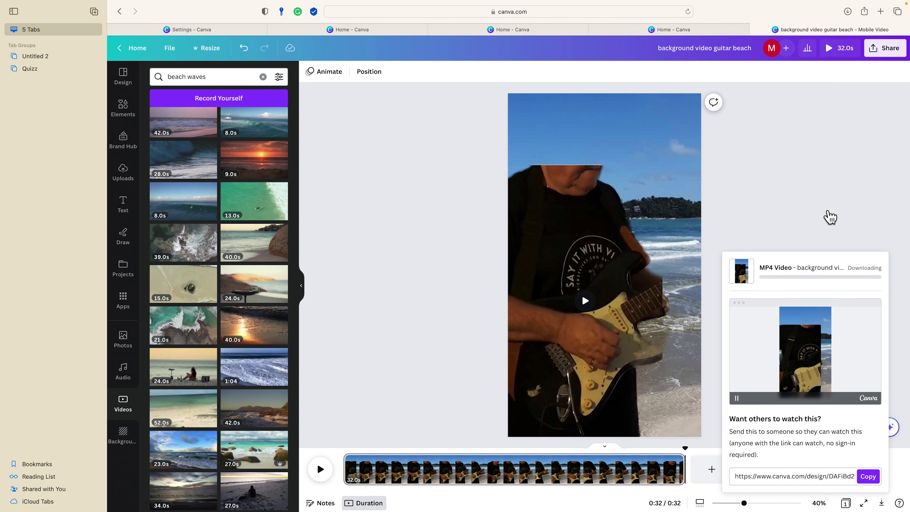